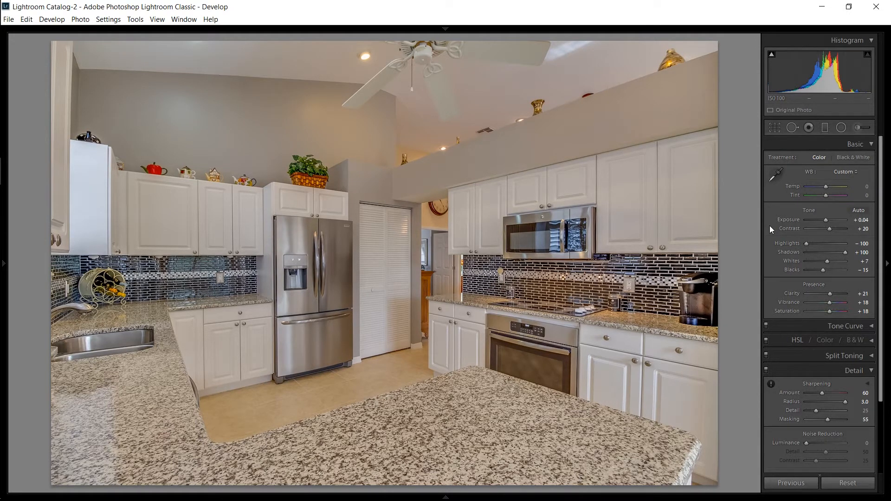
# Step: Try the As Shot white balance preset, followed by the Auto preset, on the kitchen photo
pyautogui.click(854, 171)
pyautogui.click(846, 184)
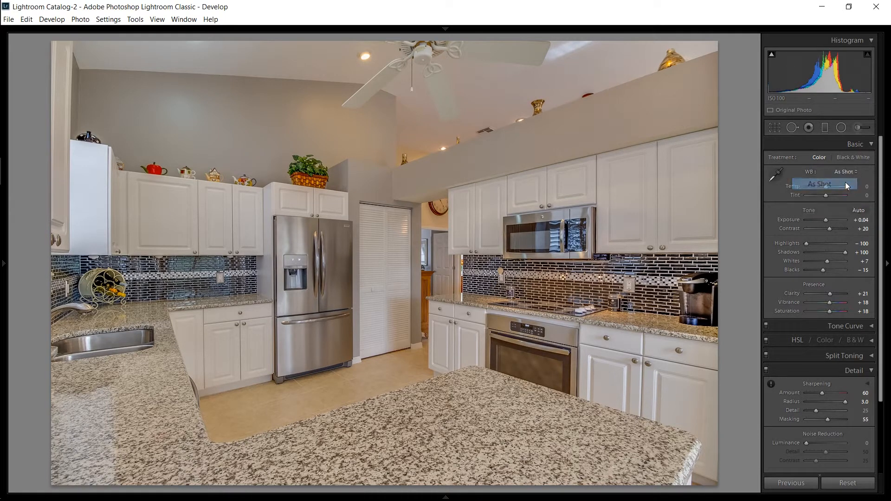
pyautogui.click(849, 172)
pyautogui.click(842, 196)
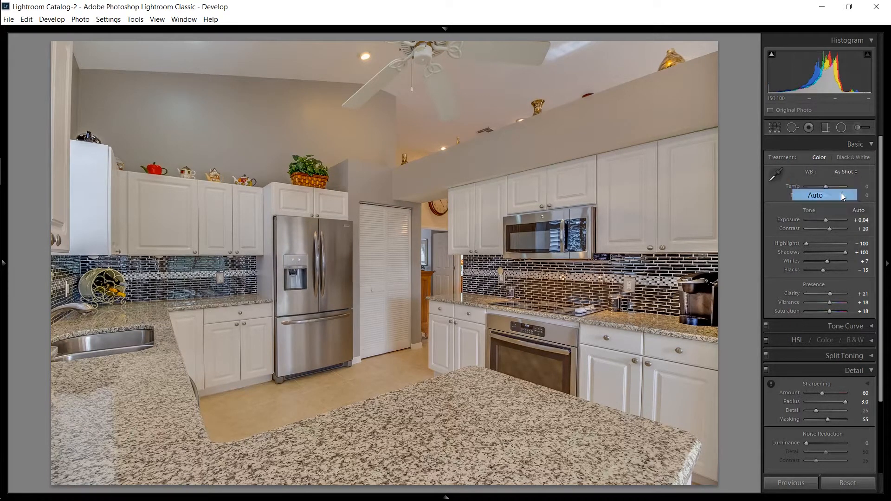
# Step: Try a custom white balance by sampling the white upper cabinet below the teapots with the White Balance Selector
pyautogui.click(774, 176)
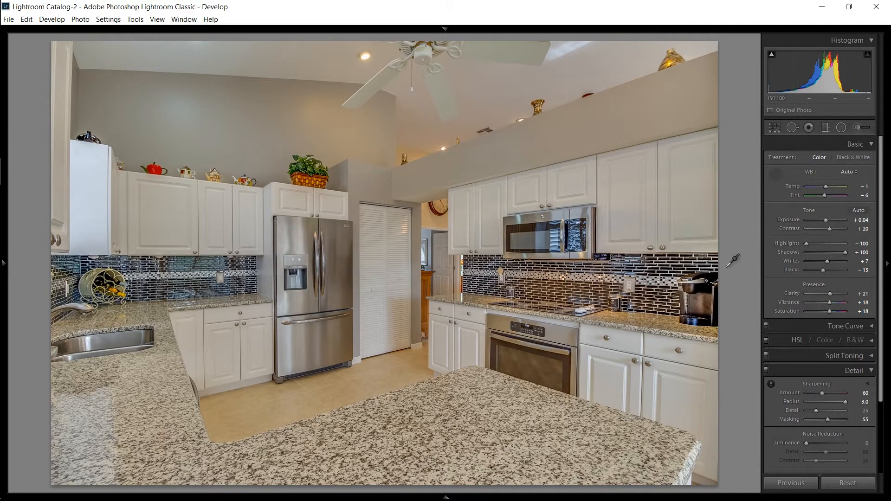
pyautogui.click(141, 238)
pyautogui.press('w')
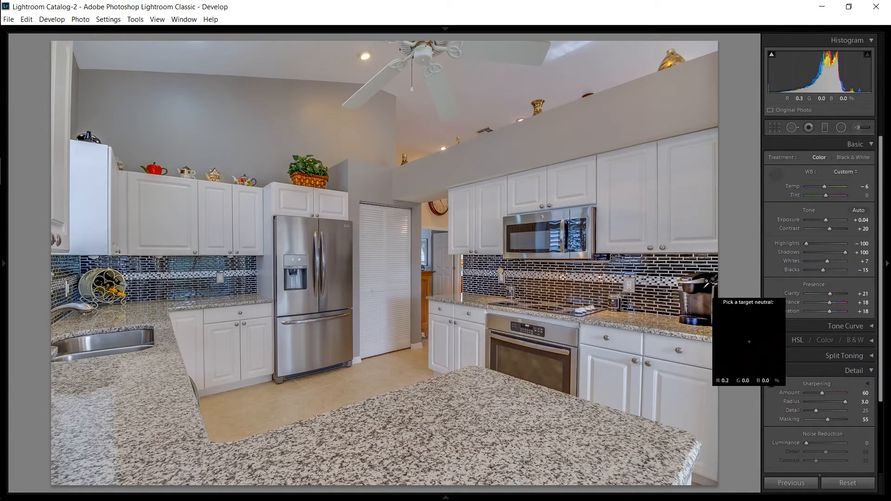
pyautogui.click(706, 288)
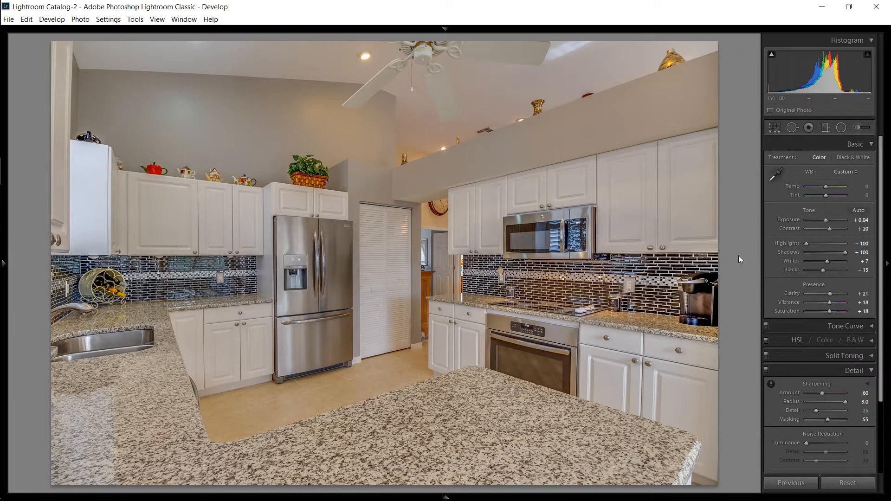
# Step: Try resetting Shadows and Highlights to 0, and undo both changes
pyautogui.doubleClick(781, 252)
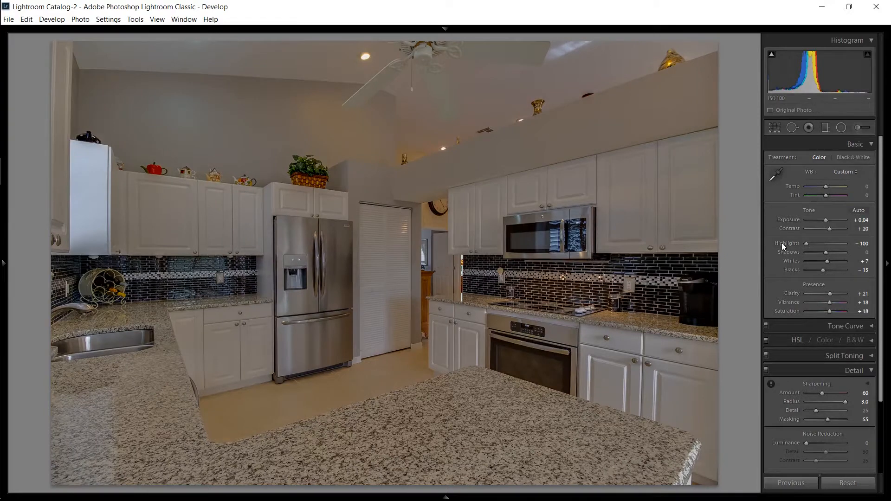
pyautogui.doubleClick(781, 243)
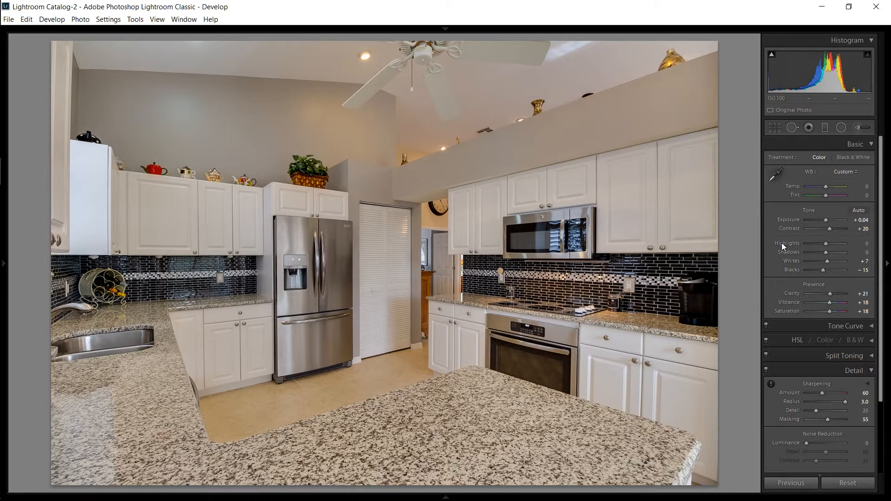
pyautogui.hotkey('ctrl', 'z')
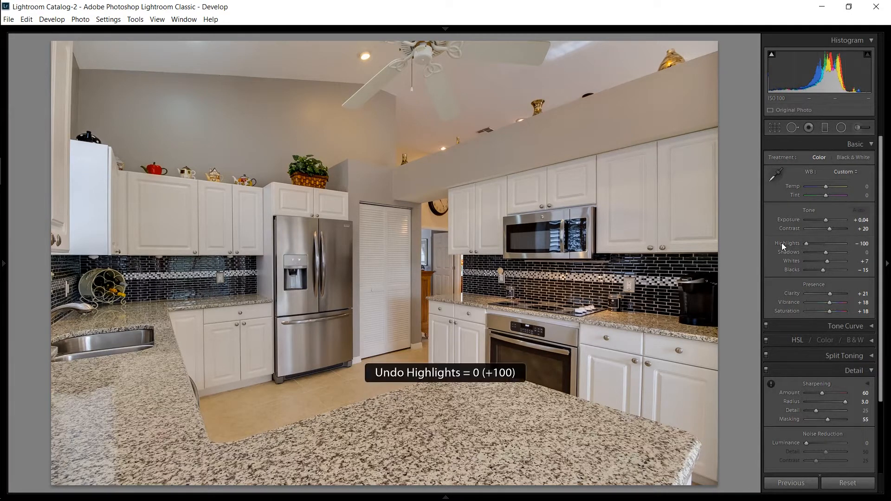
pyautogui.hotkey('ctrl', 'z')
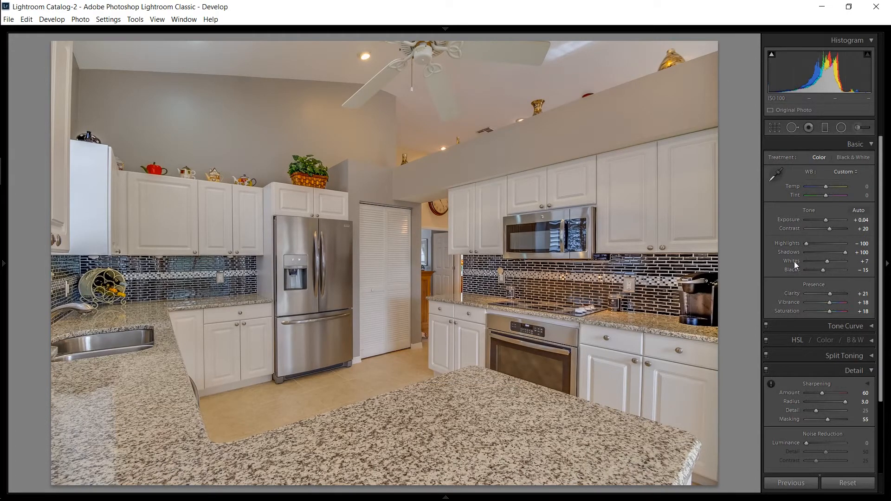
# Step: Try Whites at +17 with Blacks reset to 0, and undo both changes
pyautogui.press('shift')
pyautogui.hotkey('shift', 'Up')
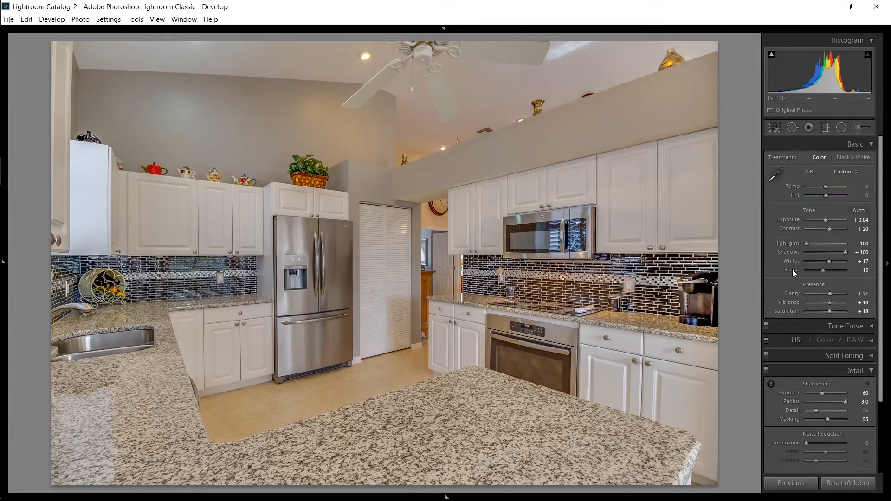
pyautogui.doubleClick(793, 269)
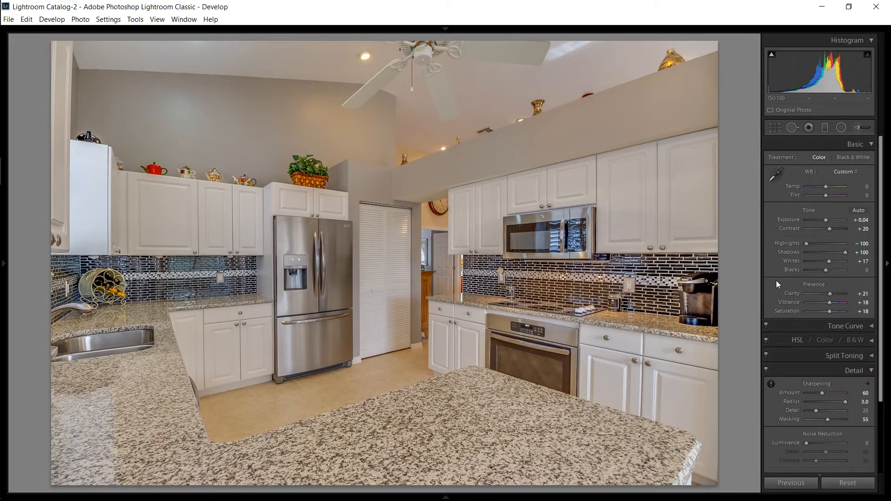
pyautogui.hotkey('ctrl', 'z')
pyautogui.hotkey('ctrl', 'z')
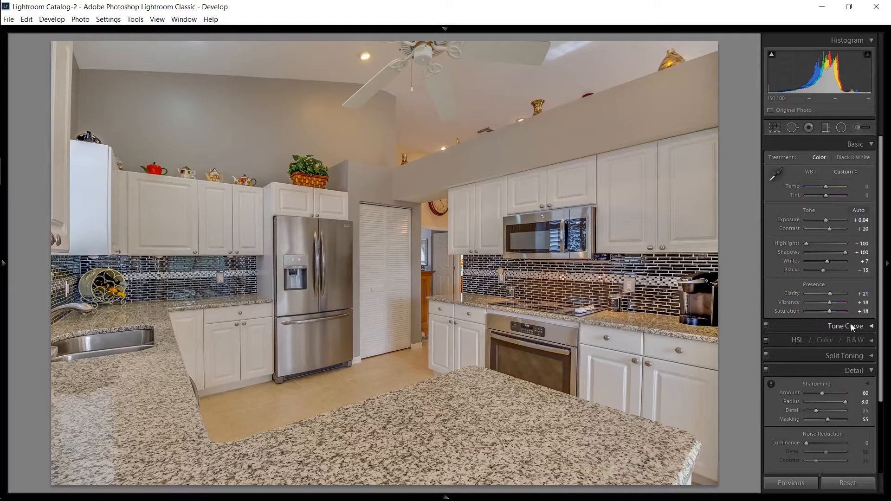
# Step: Try a contrast tone curve with Lights at +25 and Darks at -28, and undo both adjustments
pyautogui.click(869, 326)
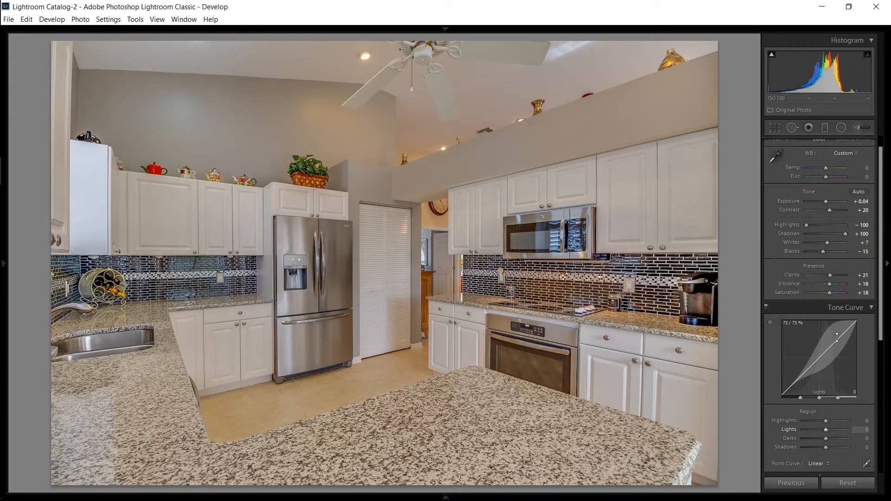
pyautogui.moveTo(838, 337); pyautogui.dragTo(837, 328)
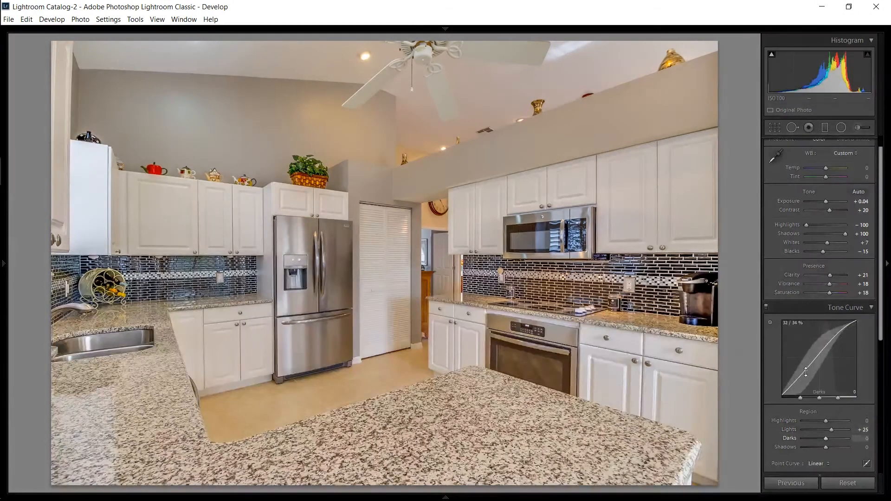
pyautogui.moveTo(806, 372); pyautogui.dragTo(806, 377)
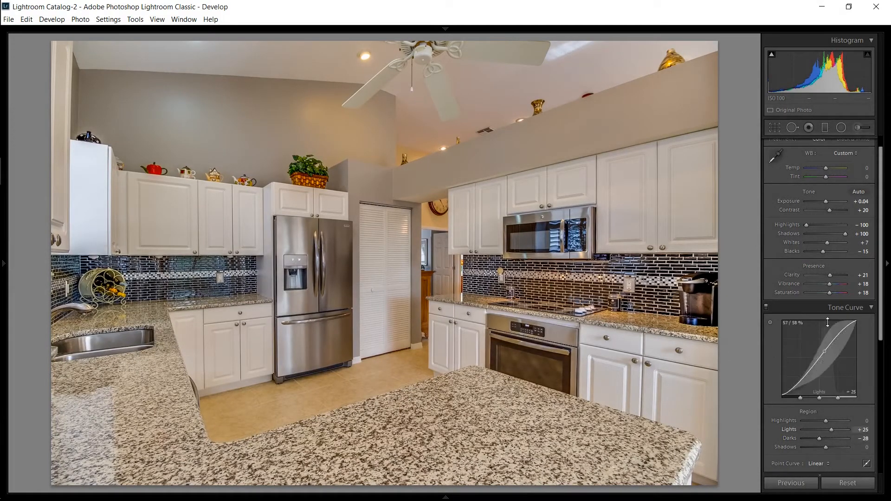
pyautogui.hotkey('ctrl', 'z')
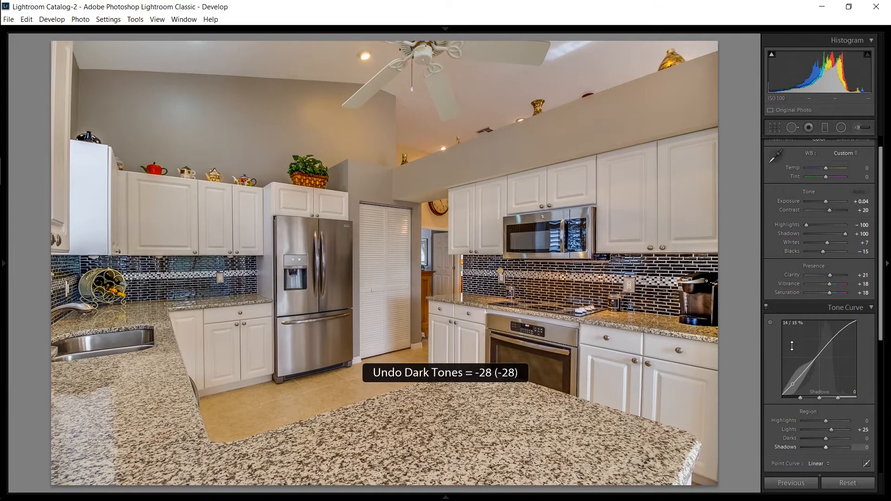
pyautogui.hotkey('ctrl', 'z')
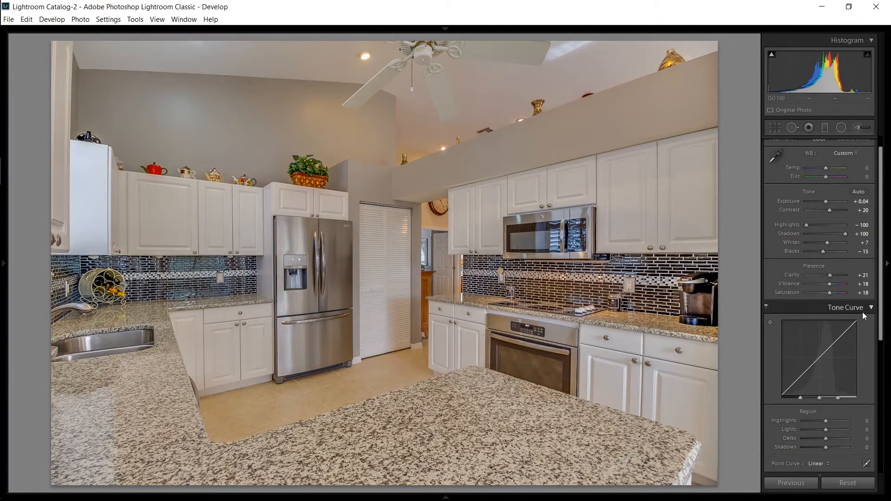
pyautogui.click(863, 311)
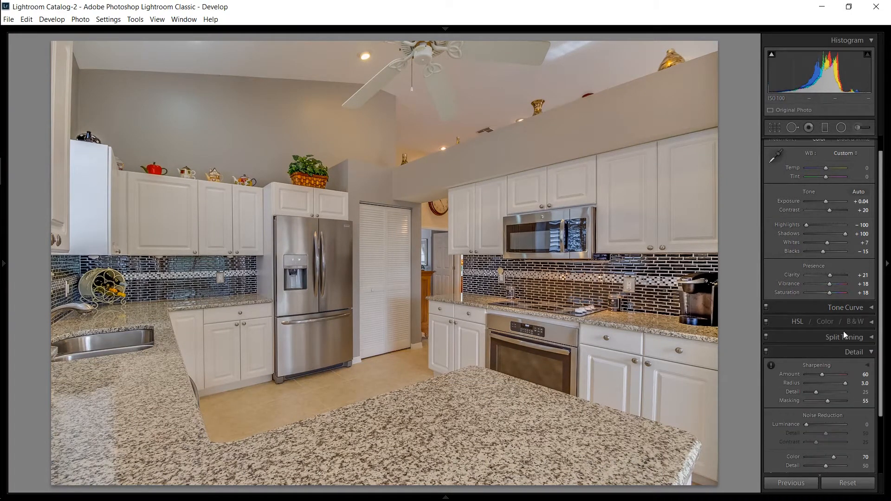
# Step: Try Blue saturation at -40 while checking the microwave area up close, and reset it to 0
pyautogui.click(872, 322)
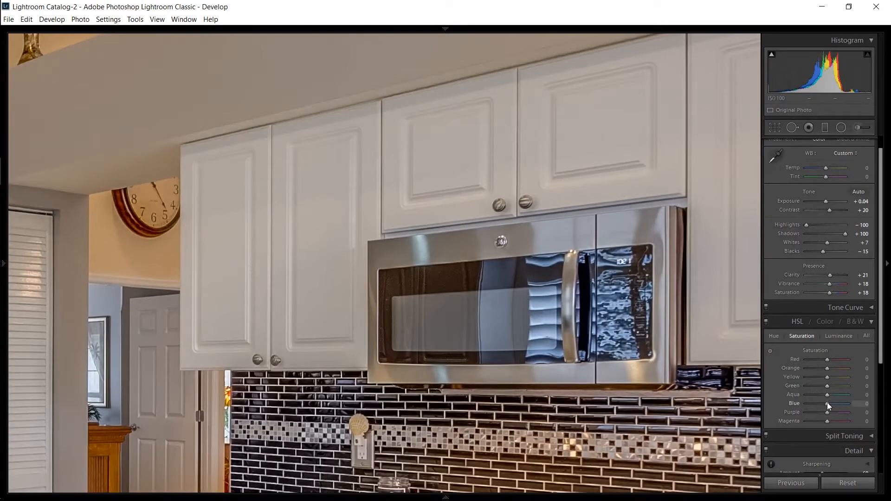
pyautogui.moveTo(843, 402); pyautogui.dragTo(819, 403)
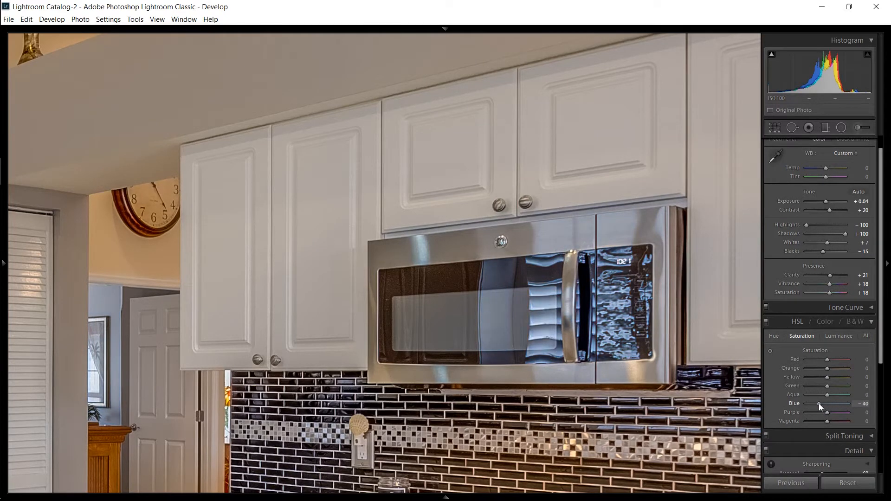
pyautogui.doubleClick(795, 403)
pyautogui.press('z')
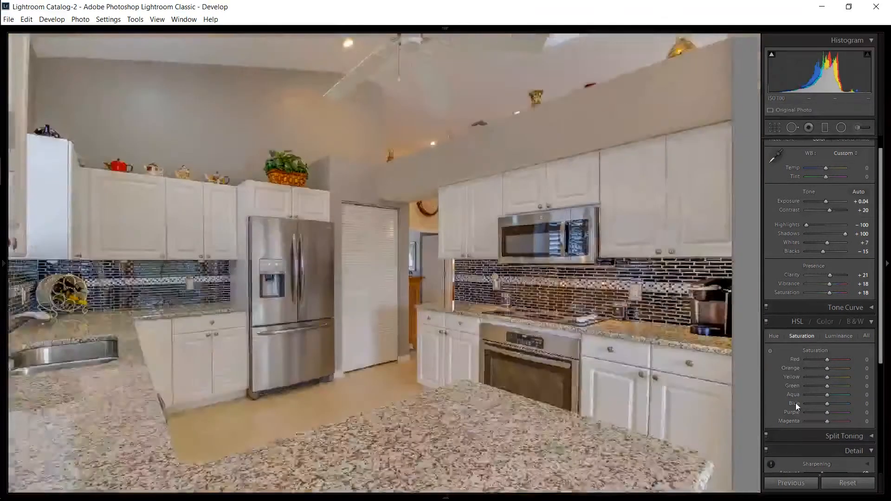
pyautogui.click(873, 323)
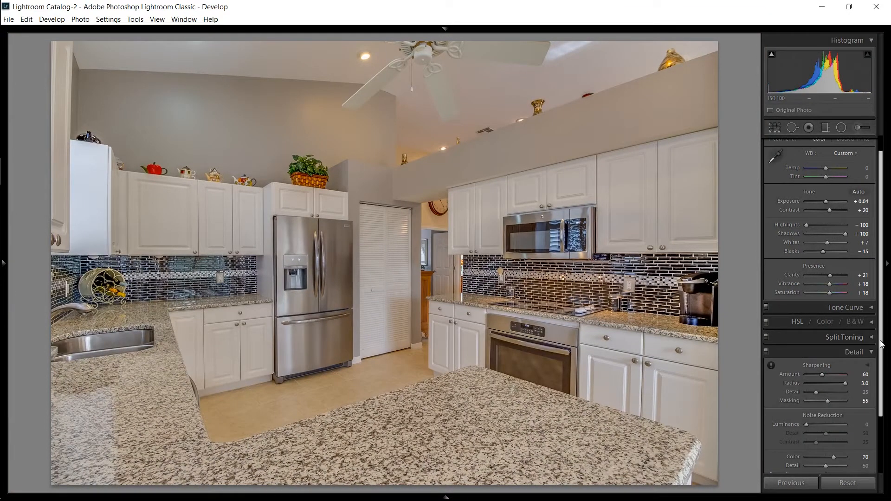
# Step: Set the sharpening Amount to 150 and try lower Radius values before returning Radius to 3.0, judging on the louvered door
pyautogui.scroll(-1, 883, 367)
pyautogui.moveTo(882, 366); pyautogui.dragTo(881, 383)
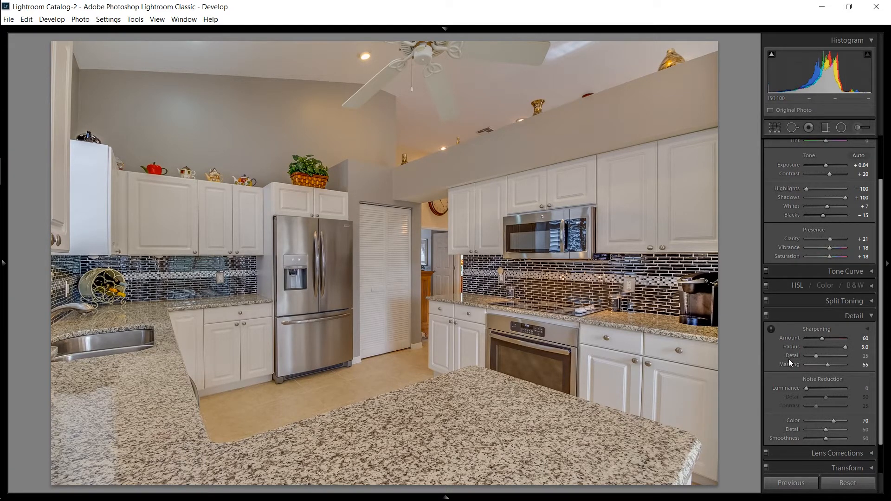
pyautogui.press('z')
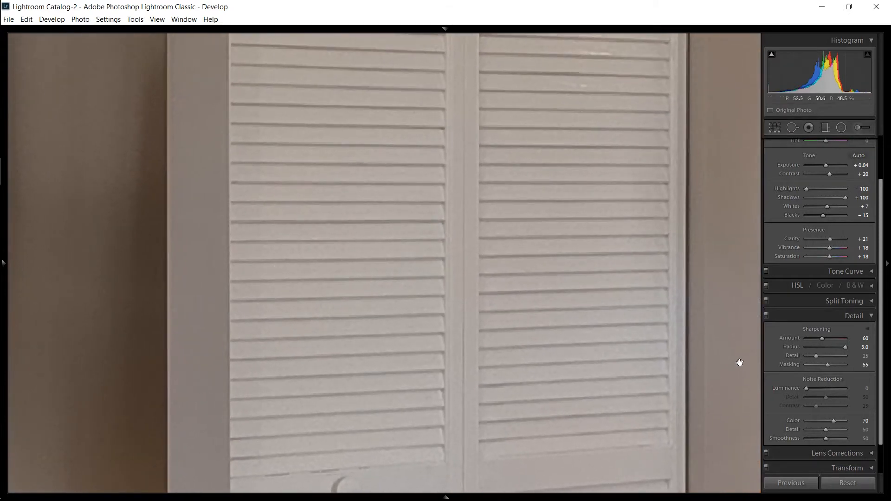
pyautogui.moveTo(822, 339); pyautogui.dragTo(852, 338)
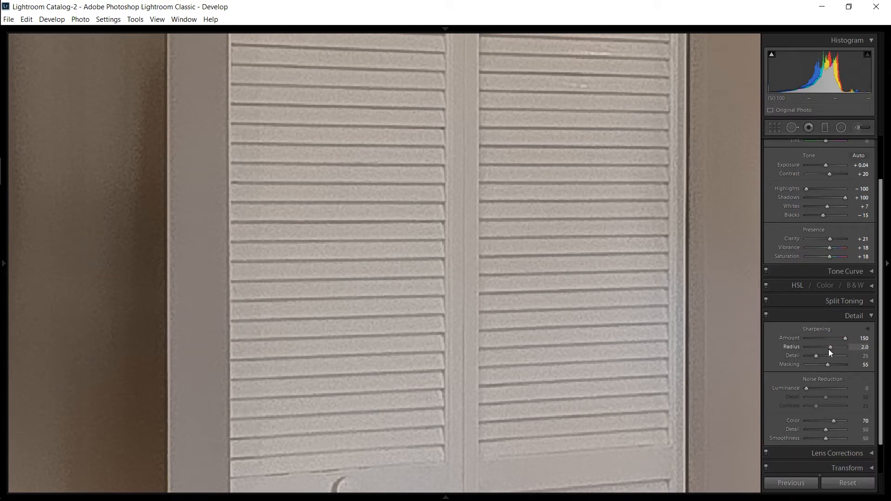
pyautogui.moveTo(829, 349)
pyautogui.mouseDown()
pyautogui.moveTo(804, 350)
pyautogui.moveTo(823, 350)
pyautogui.mouseUp()
pyautogui.moveTo(834, 349); pyautogui.dragTo(842, 349)
# Step: Try lowering the sharpening Detail to 4, and reset it to its default
pyautogui.moveTo(824, 357); pyautogui.dragTo(805, 359)
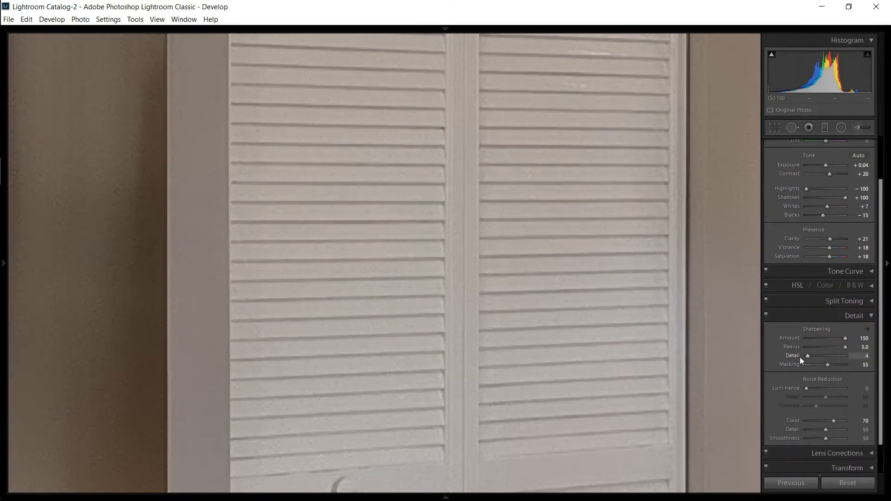
pyautogui.doubleClick(789, 355)
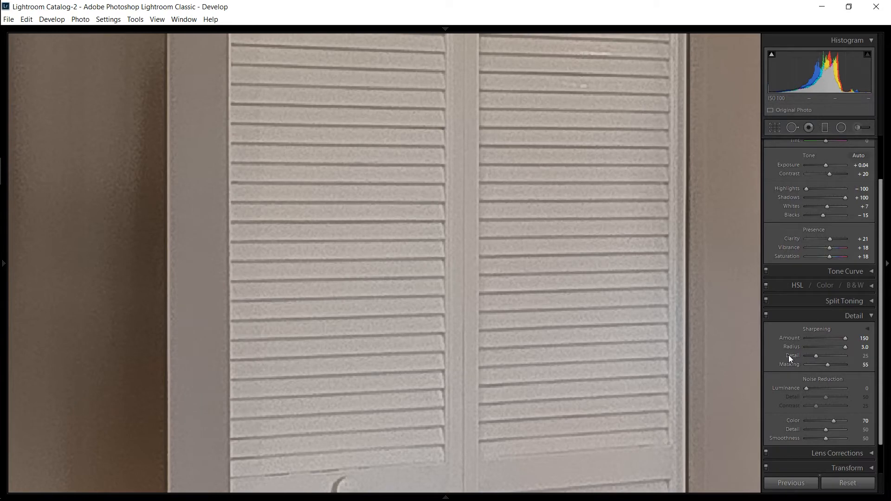
# Step: Preview the sharpening mask over the whole photo and lower Masking to 0
pyautogui.press('z')
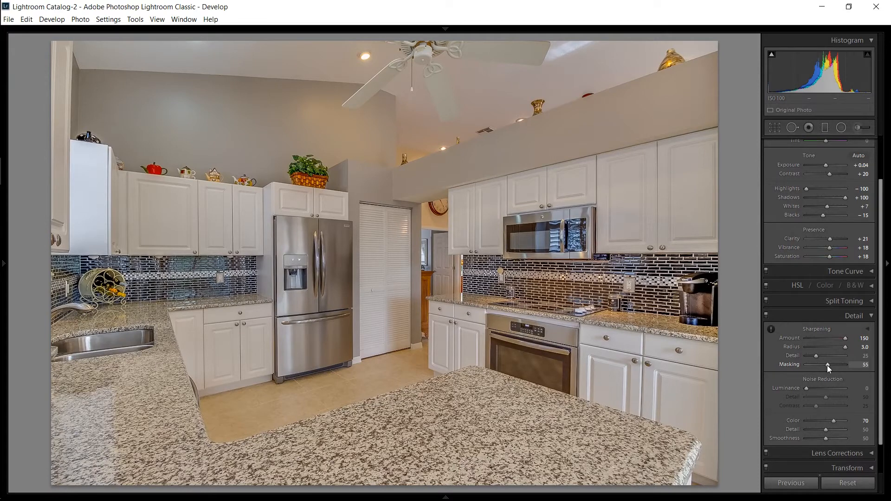
pyautogui.press('alt')
pyautogui.keyDown('alt'); pyautogui.click(827, 365); pyautogui.keyUp('alt')
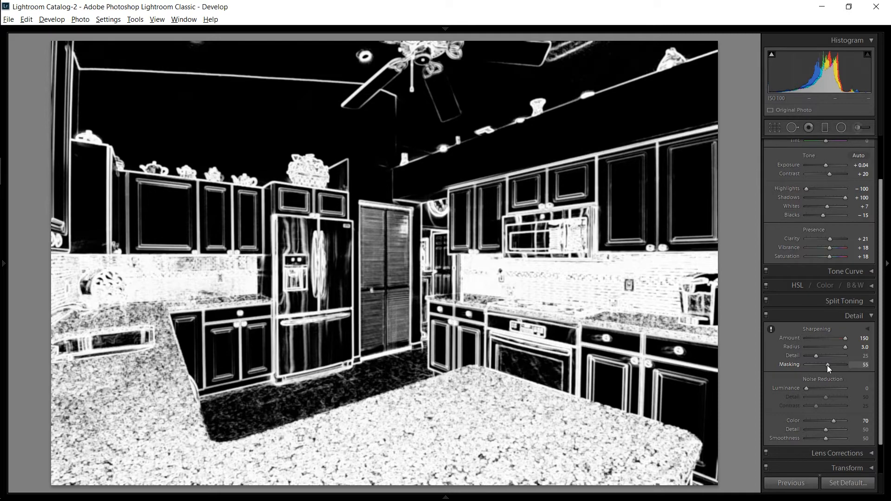
pyautogui.moveTo(826, 365); pyautogui.dragTo(805, 367)
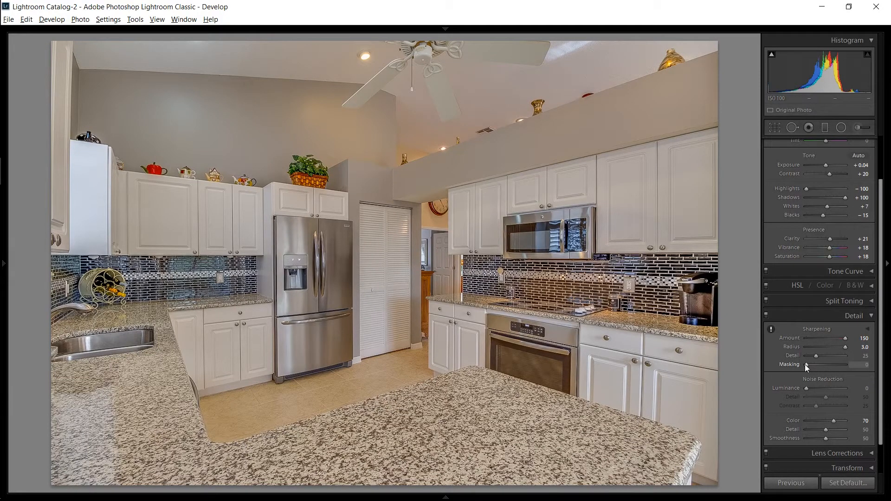
# Step: Raise the sharpening Masking gradually from 0 to 100 while previewing which edges the mask covers
pyautogui.keyDown('alt'); pyautogui.click(806, 365); pyautogui.keyUp('alt')
pyautogui.moveTo(806, 364); pyautogui.dragTo(810, 364)
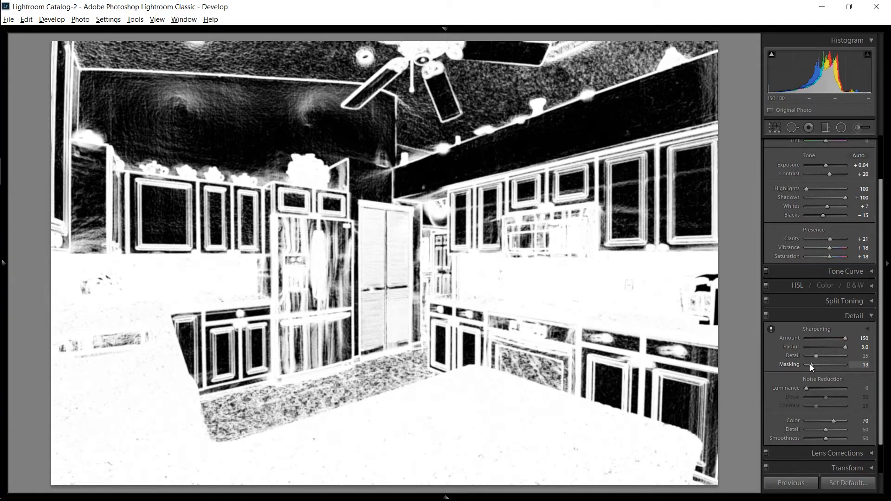
pyautogui.moveTo(810, 364); pyautogui.dragTo(811, 364)
pyautogui.moveTo(814, 367); pyautogui.dragTo(820, 367)
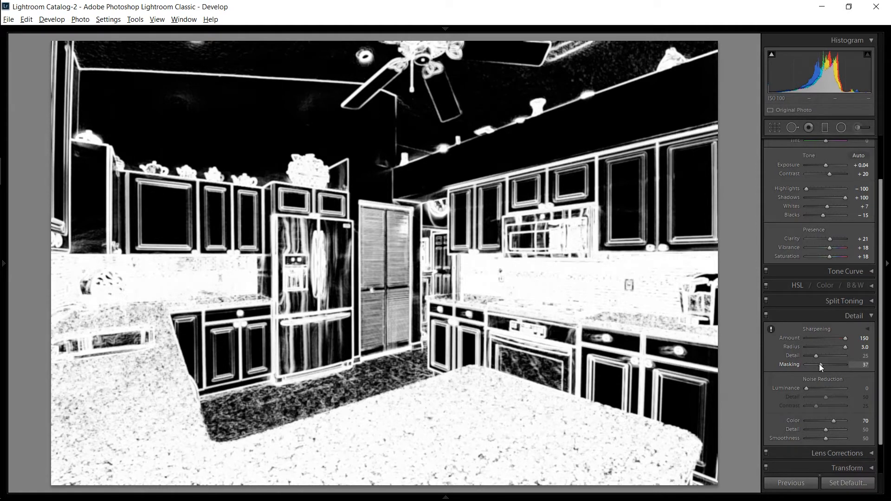
pyautogui.moveTo(819, 364); pyautogui.dragTo(845, 362)
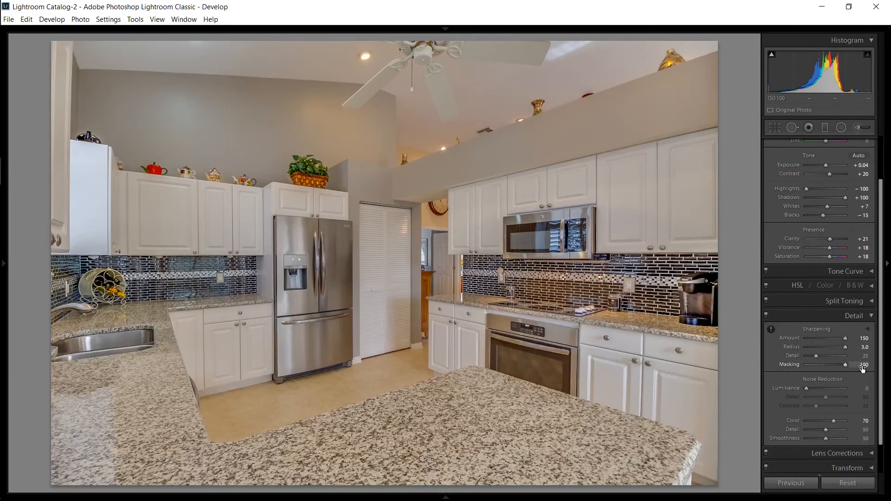
# Step: Set the sharpening Masking to 55
pyautogui.click(864, 365)
pyautogui.write('55')
pyautogui.press('Return')
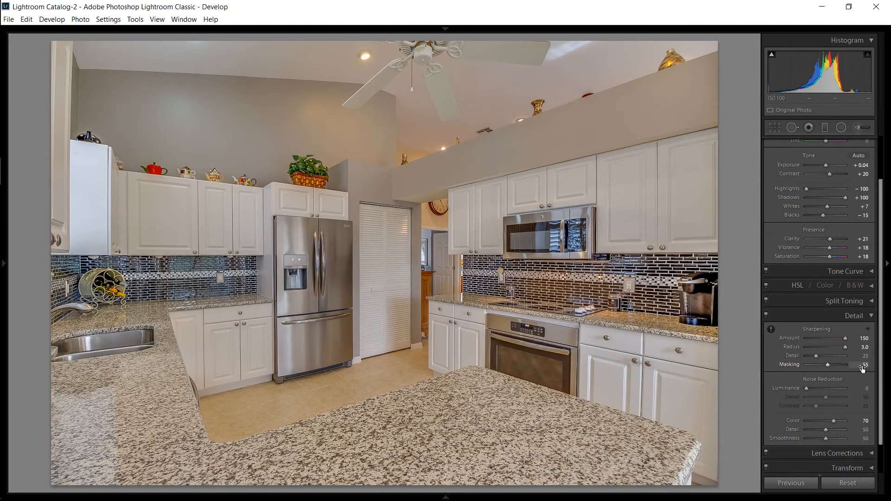
# Step: Set the sharpening Amount to 60
pyautogui.click(865, 338)
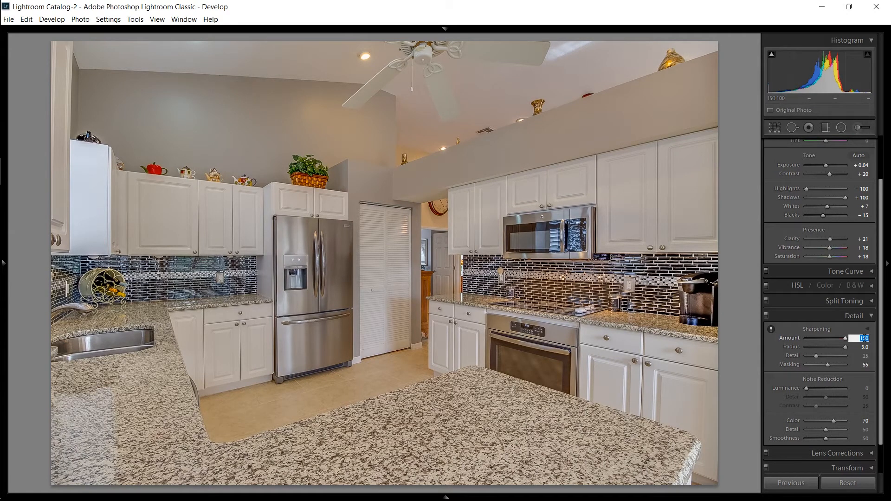
pyautogui.write('60')
pyautogui.press('Return')
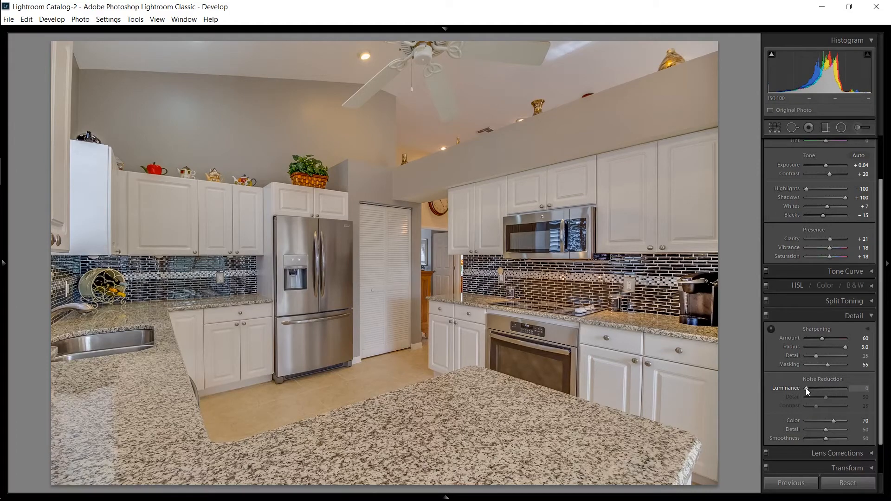
# Step: Try Luminance noise reduction at 100, checking the coffee maker and backsplash up close, and reset it to its default
pyautogui.press('z')
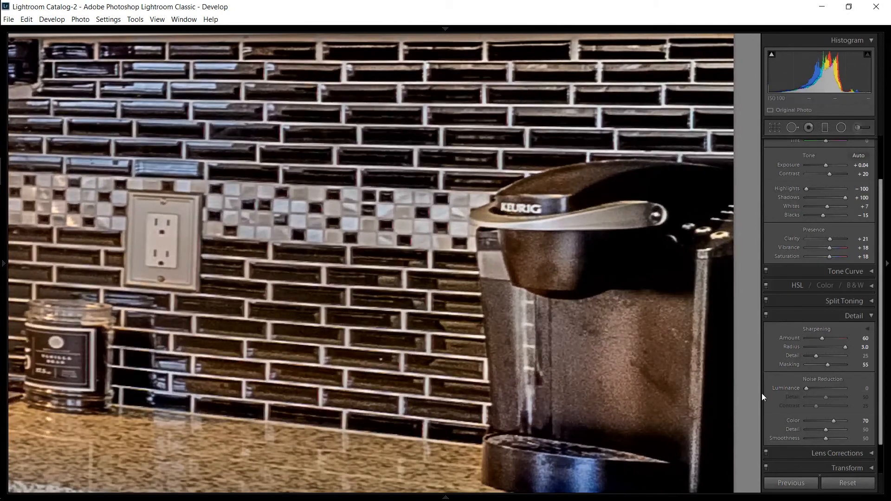
pyautogui.moveTo(806, 388); pyautogui.dragTo(851, 389)
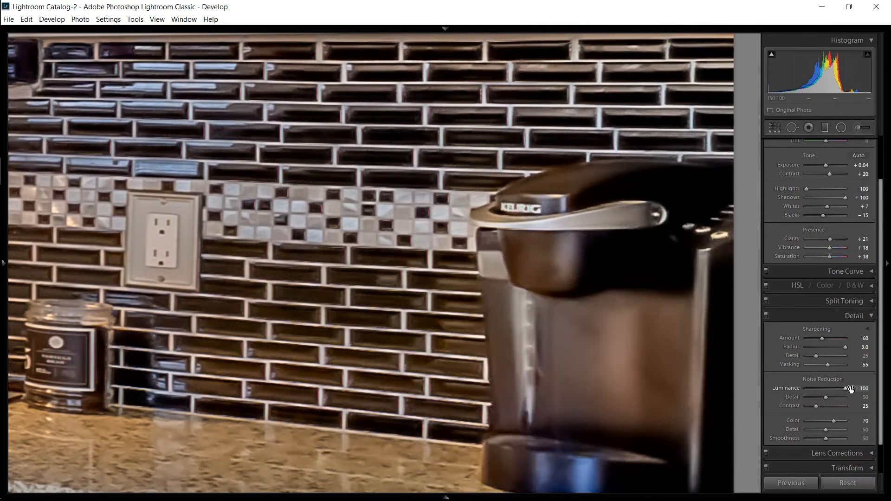
pyautogui.press('z')
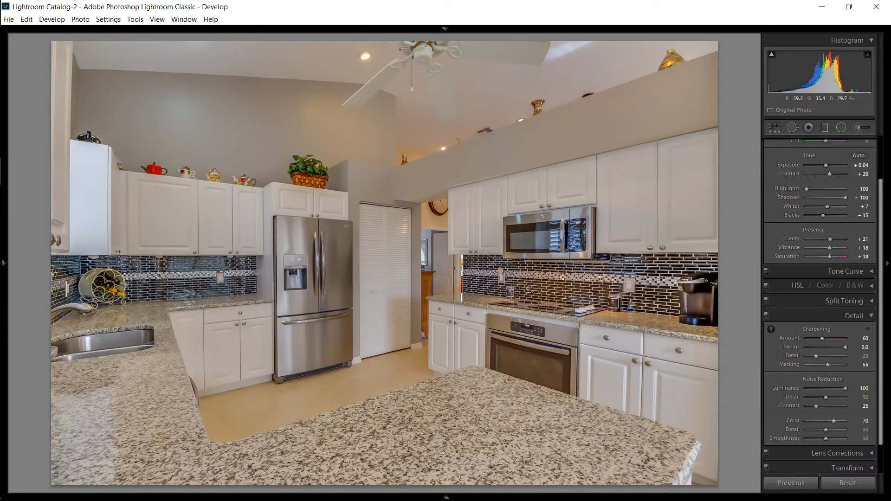
pyautogui.doubleClick(785, 388)
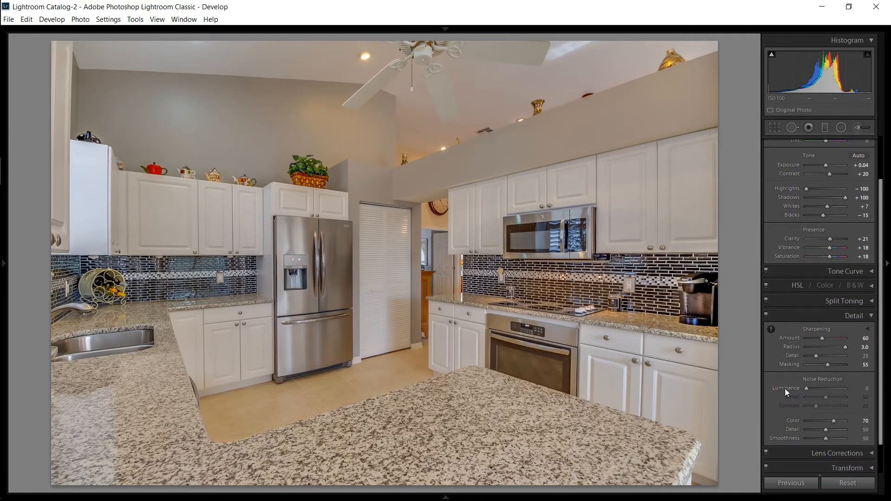
pyautogui.click(859, 317)
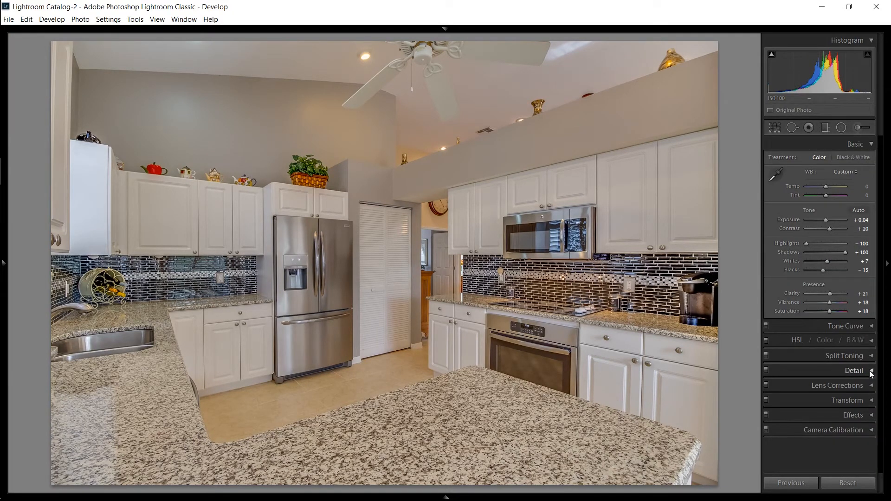
# Step: Turn the lens profile corrections off to compare the photo without them, and turn them back on
pyautogui.click(870, 386)
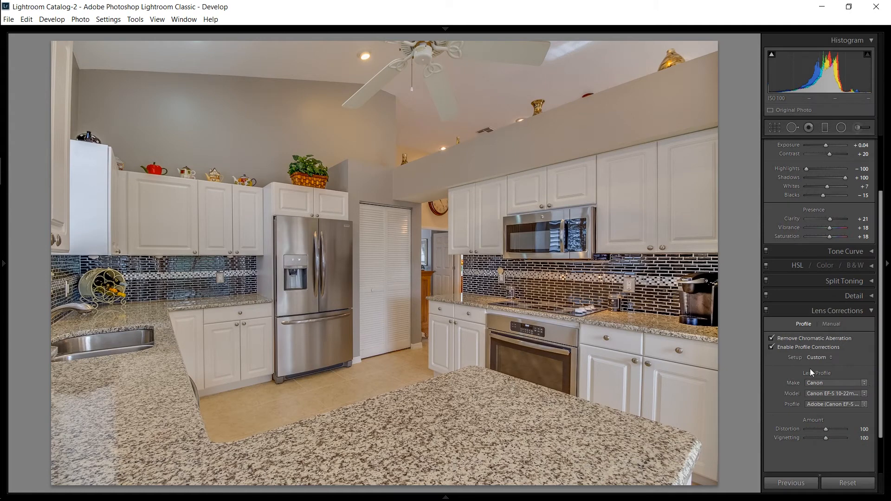
pyautogui.click(773, 347)
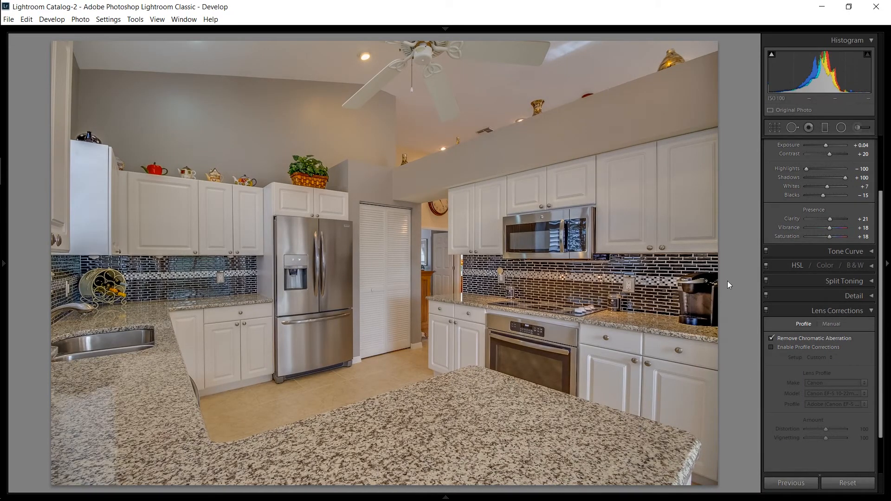
pyautogui.click(771, 347)
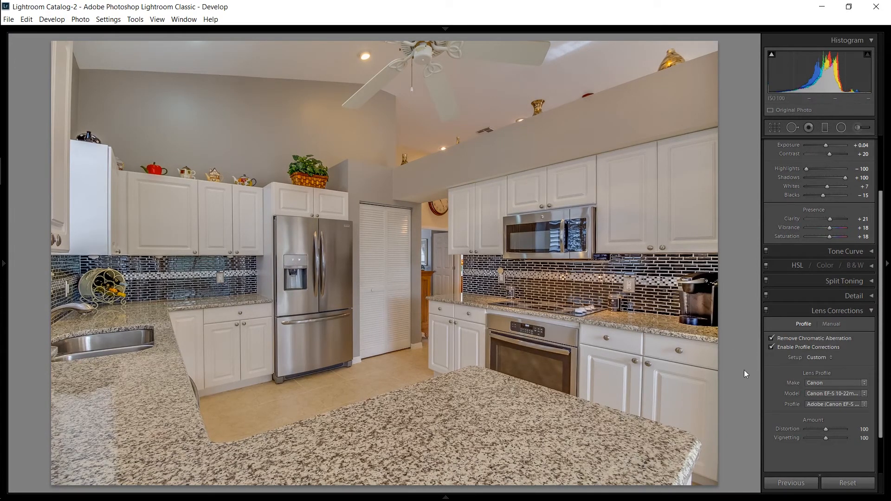
pyautogui.click(859, 315)
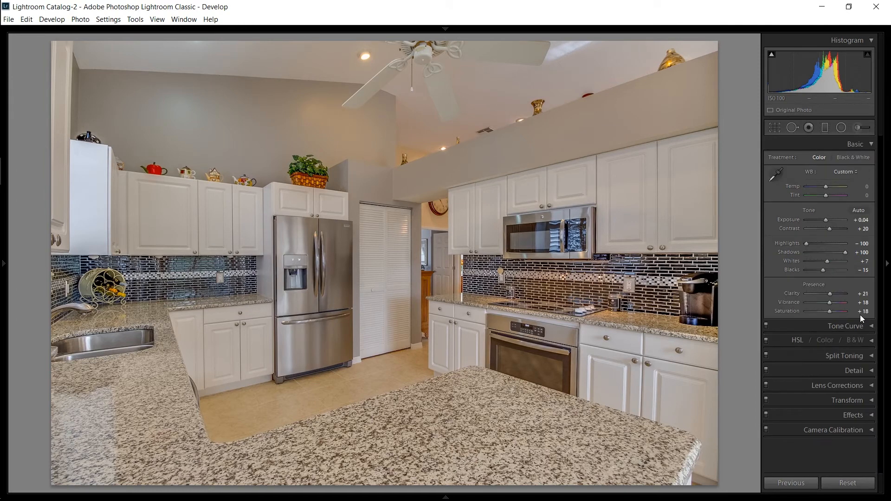
# Step: Straighten the photo with the Vertical Upright correction and turn off Constrain Crop
pyautogui.click(873, 400)
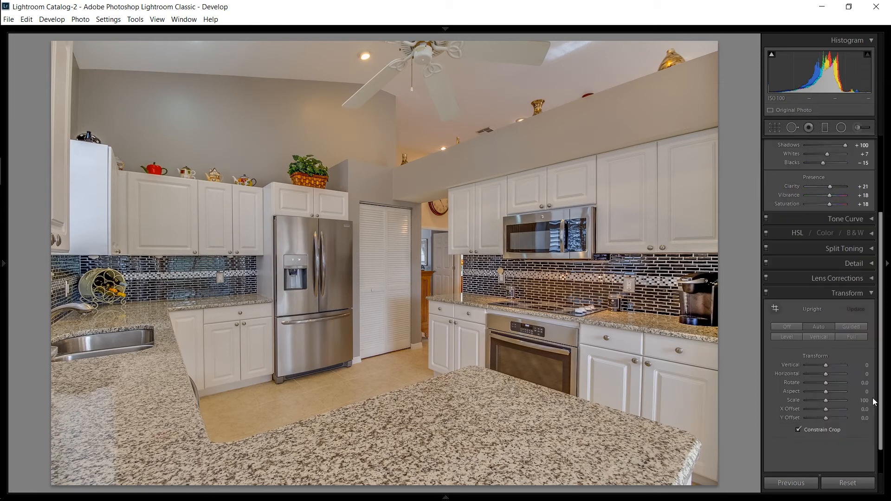
pyautogui.click(818, 336)
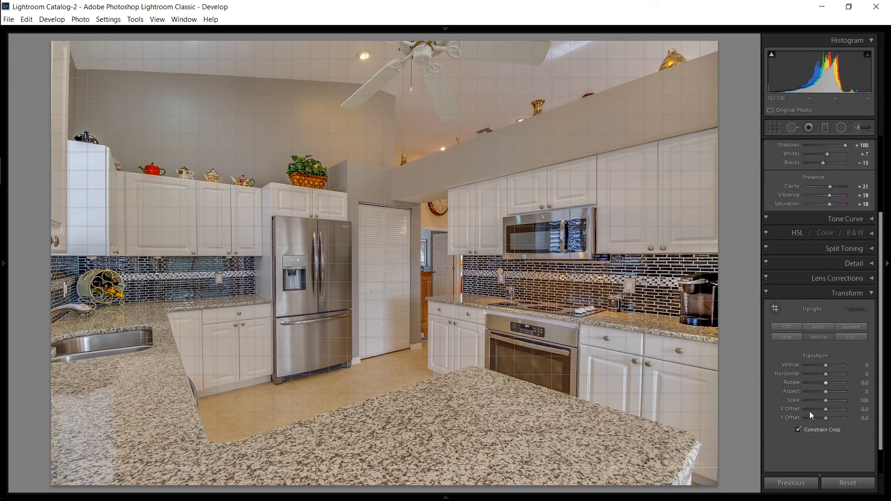
pyautogui.click(799, 429)
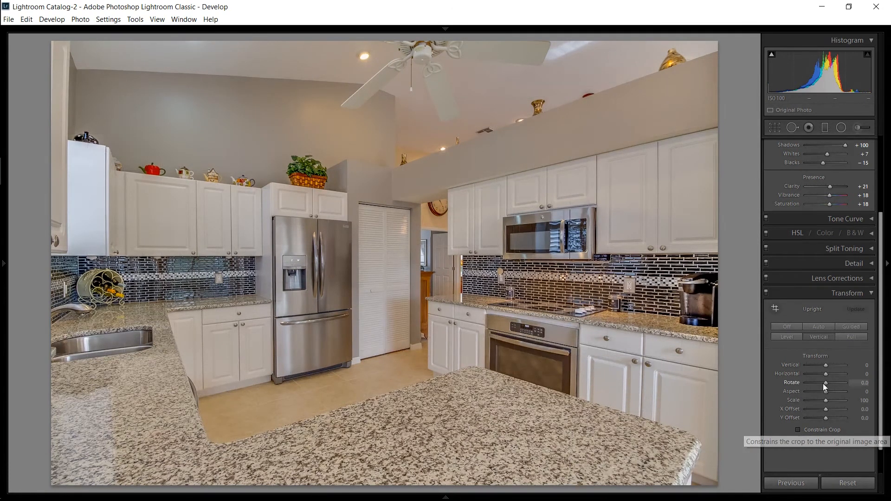
# Step: Try a Rotate transform of -5.0 with Constrain Crop turned on, and undo both changes
pyautogui.moveTo(824, 381); pyautogui.dragTo(814, 383)
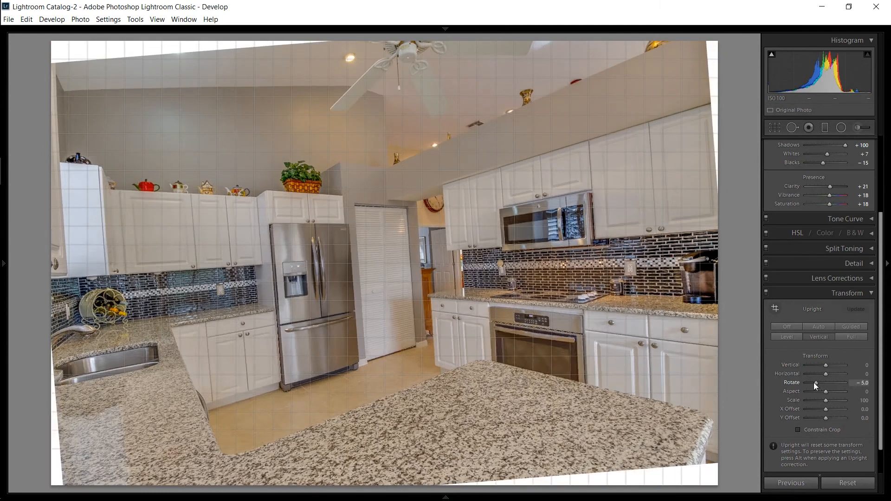
pyautogui.click(798, 430)
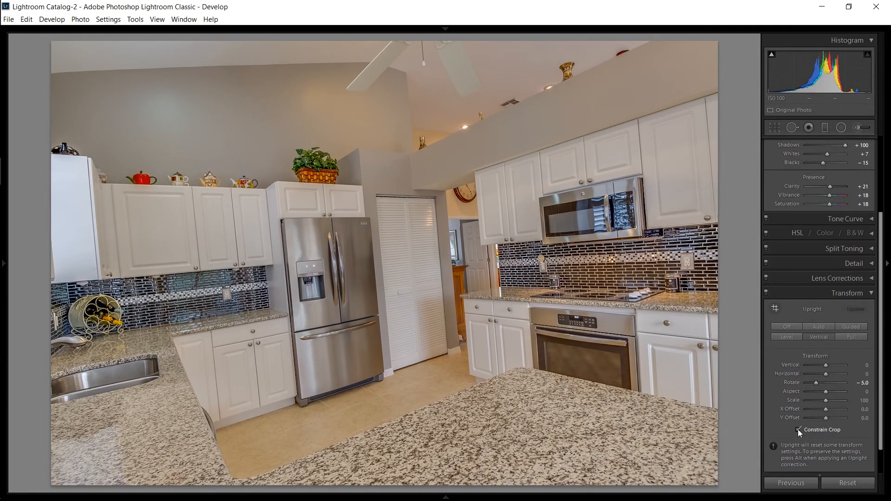
pyautogui.hotkey('ctrl', 'z')
pyautogui.hotkey('ctrl', 'z')
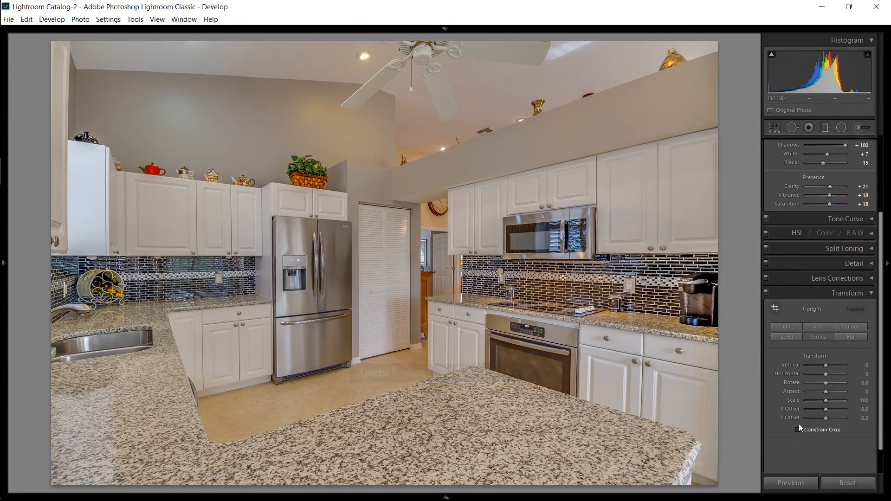
# Step: Look over the Effects settings, try adjusting the Red Primary saturation in Camera Calibration, and reset it to its default
pyautogui.scroll(-2, 869, 309)
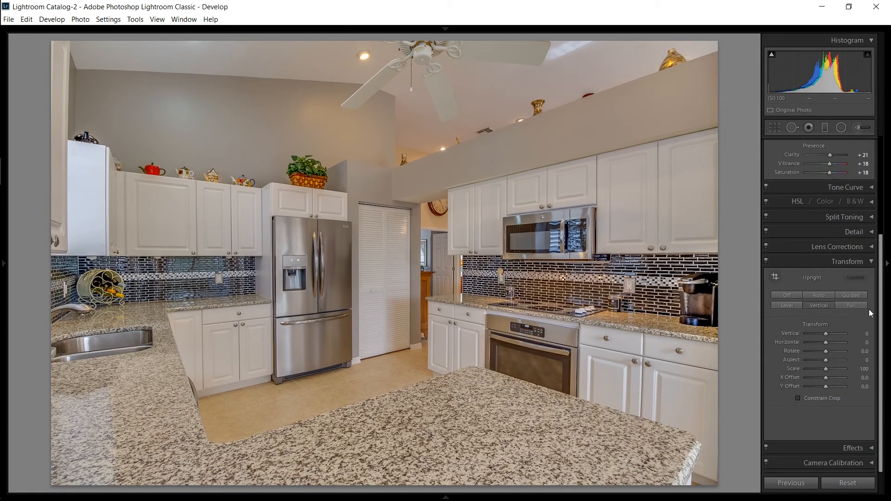
pyautogui.click(859, 447)
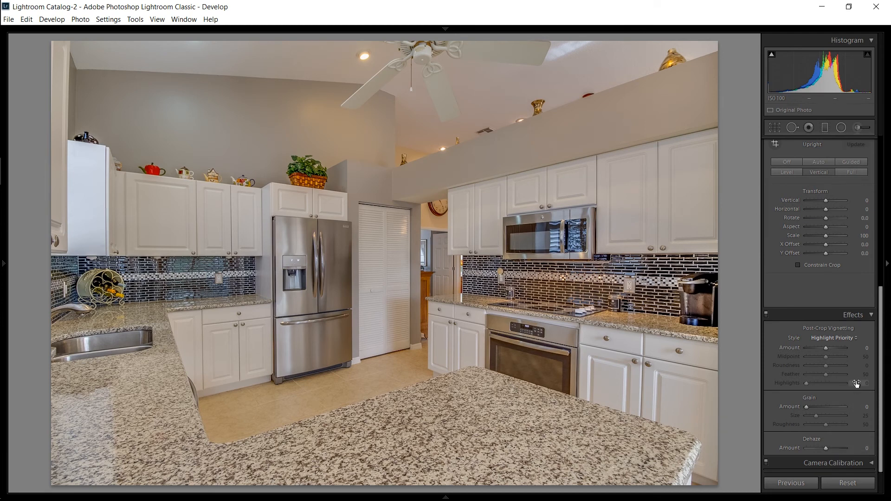
pyautogui.click(871, 463)
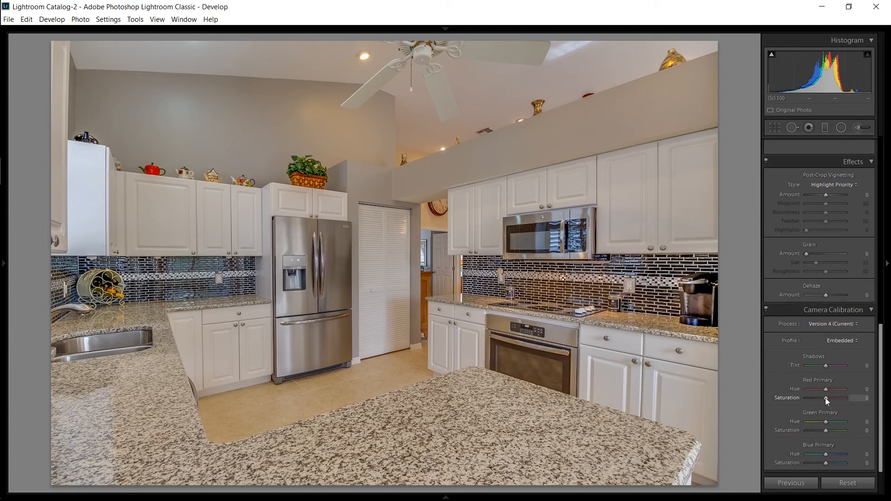
pyautogui.moveTo(825, 397); pyautogui.dragTo(822, 397)
pyautogui.doubleClick(793, 397)
pyautogui.click(870, 312)
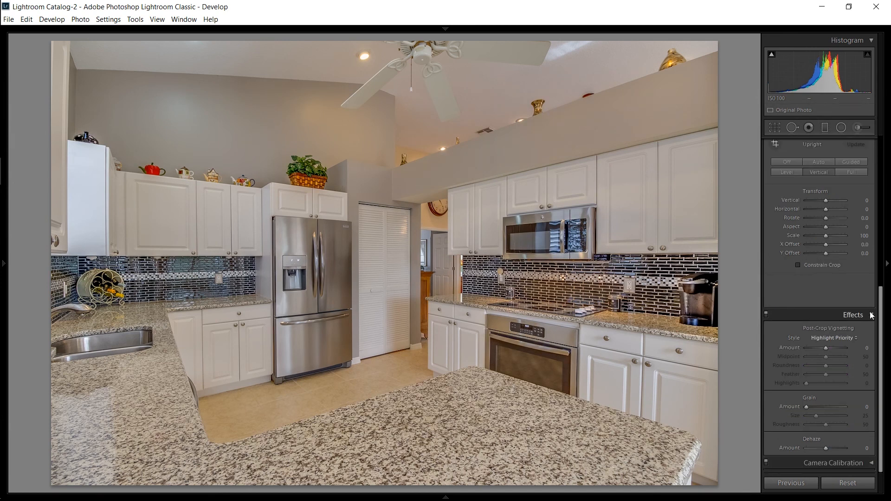